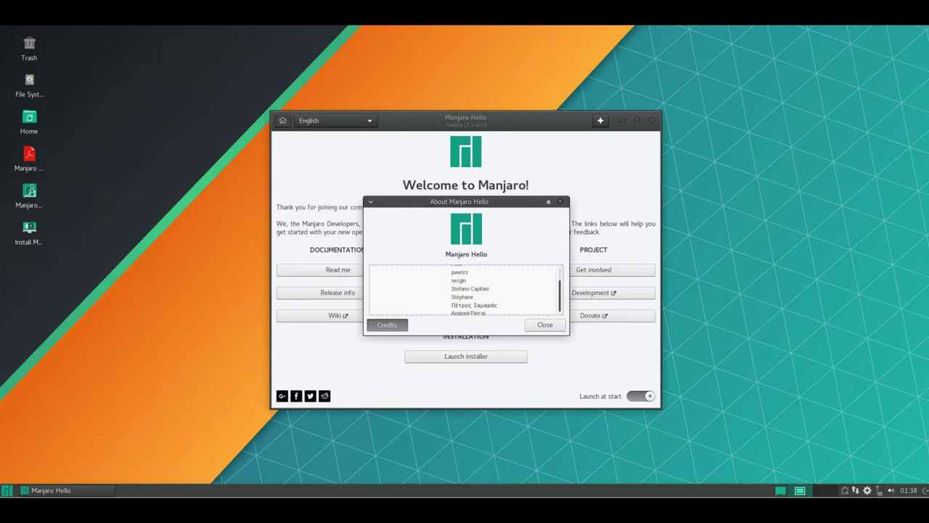
# Close the About Manjaro Hello dialog and the Manjaro Hello welcome window.
pyautogui.click(545, 325)
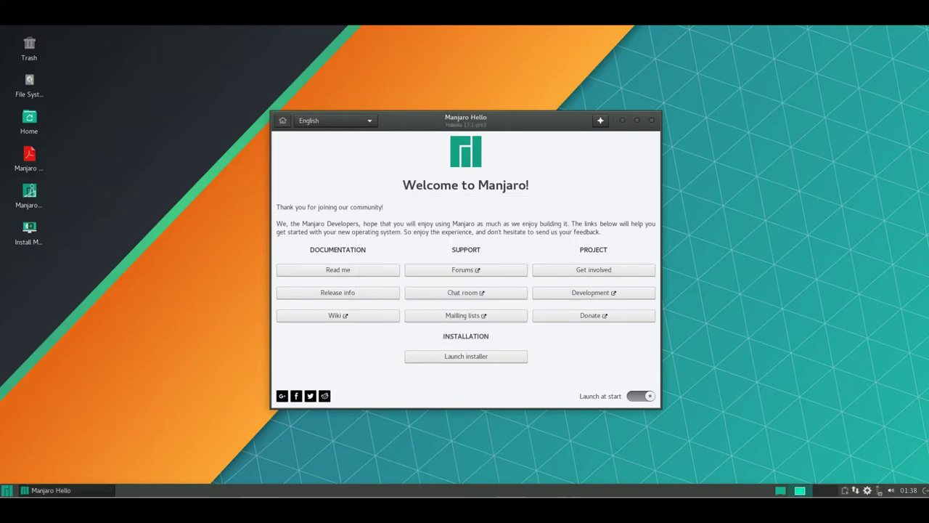
pyautogui.hotkey('alt', 'F4')
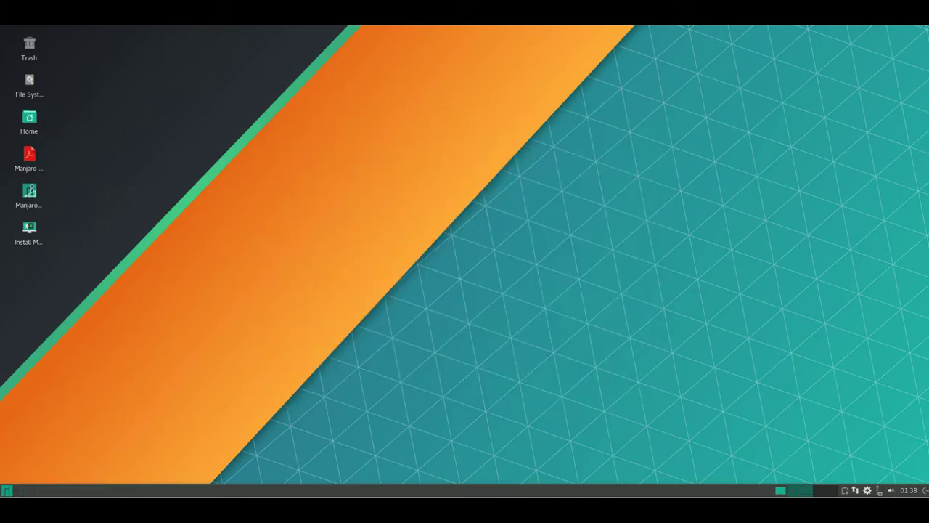
# Open the Home folder from the desktop and display the file manager's About information.
pyautogui.doubleClick(30, 121)
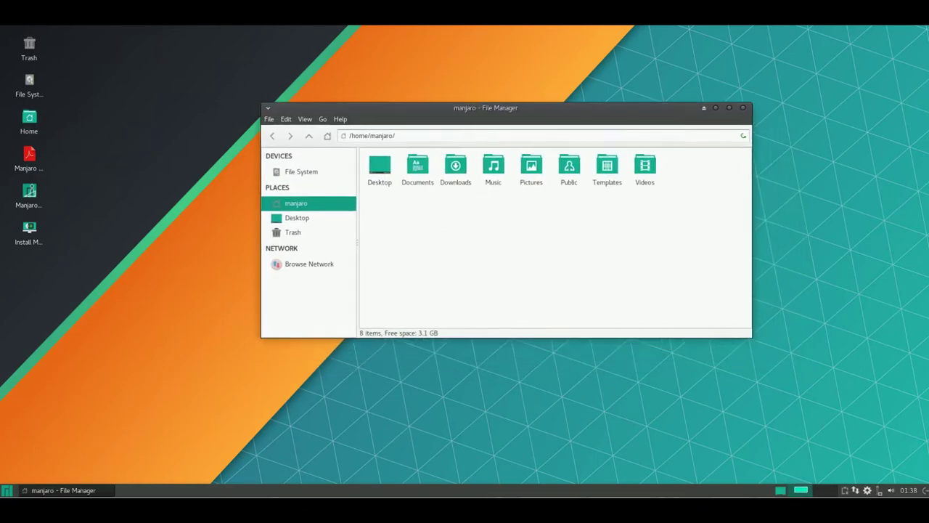
pyautogui.click(339, 115)
pyautogui.click(349, 139)
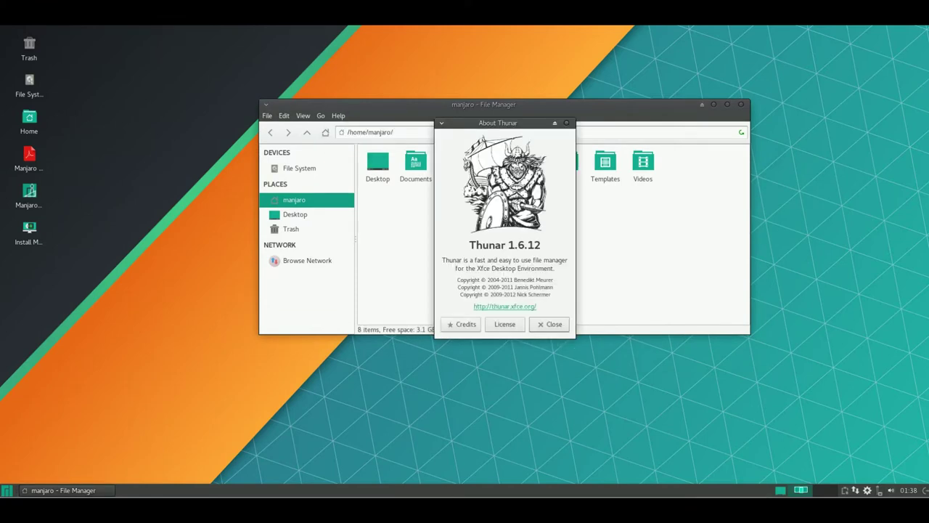
# Review the Written by, Documented by and Artwork by credits of Thunar, and close its dialogs and the file manager.
pyautogui.hotkey('alt', 'r')
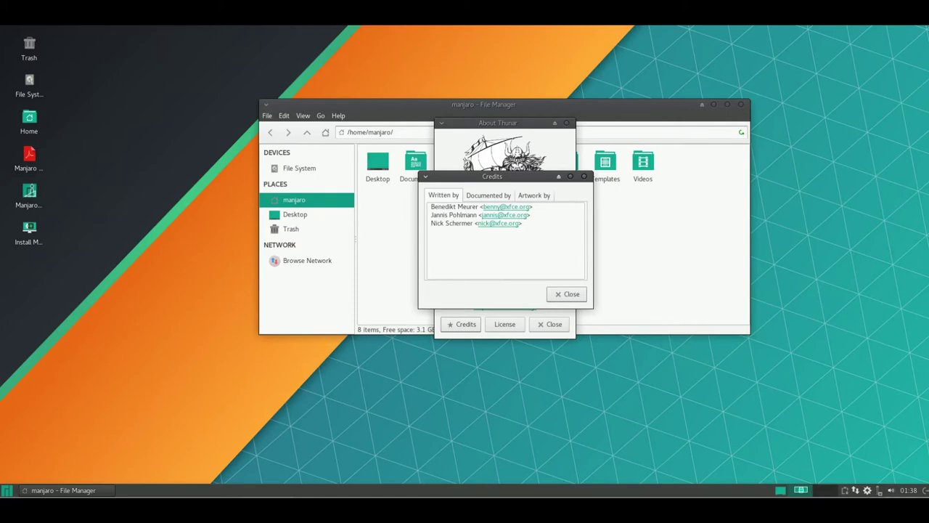
pyautogui.press('Right')
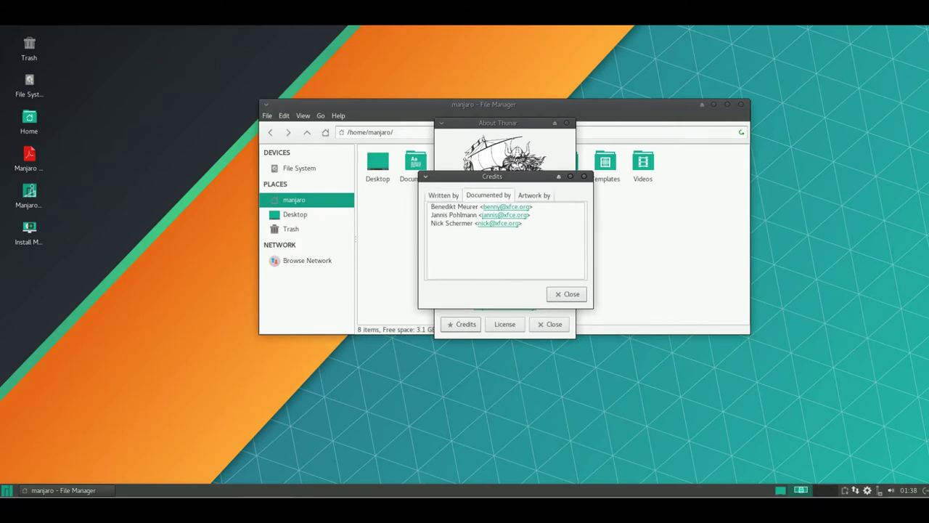
pyautogui.press('Right')
pyautogui.press('Right')
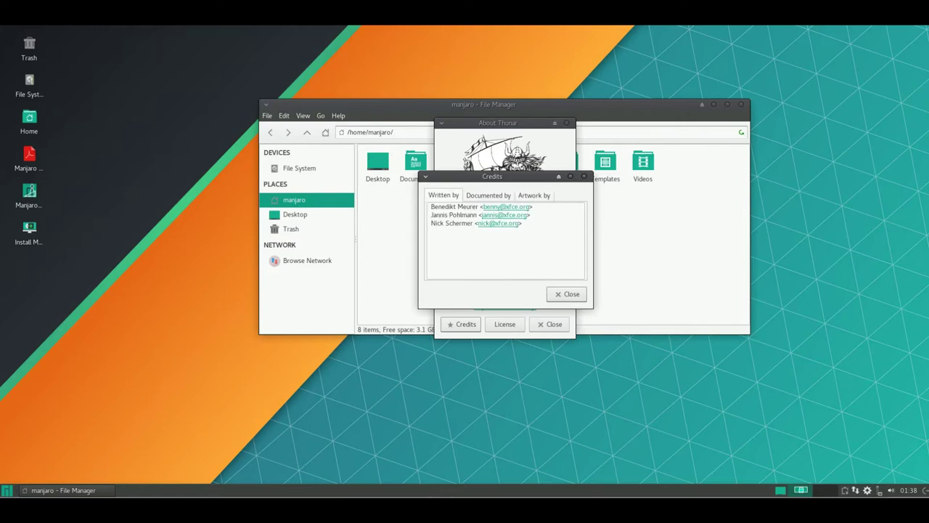
pyautogui.press('Return')
pyautogui.press('Escape')
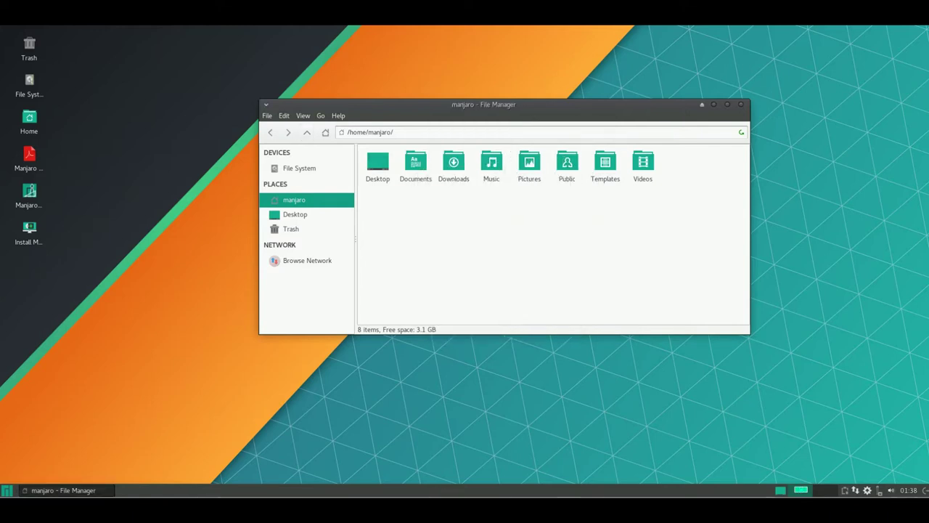
pyautogui.hotkey('alt', 'F4')
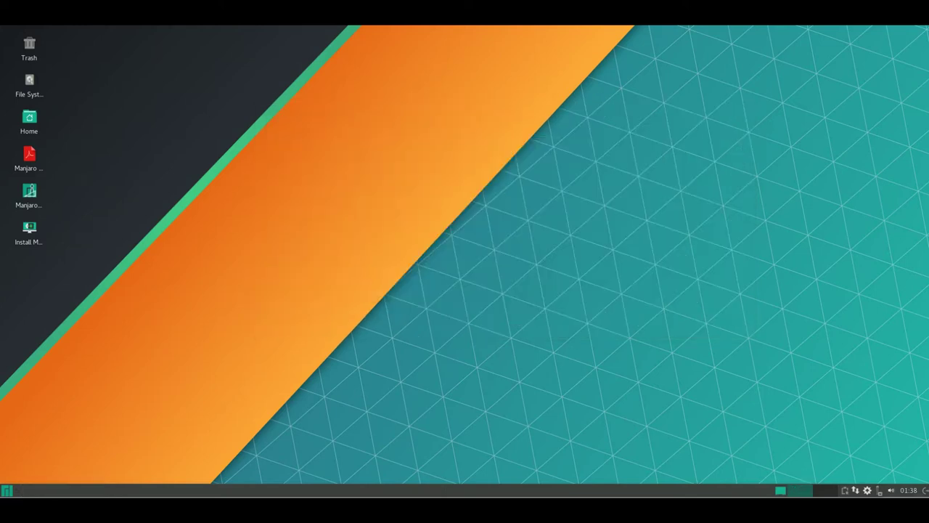
# Open the application menu and look through all programs in the Accessories category.
pyautogui.press('super')
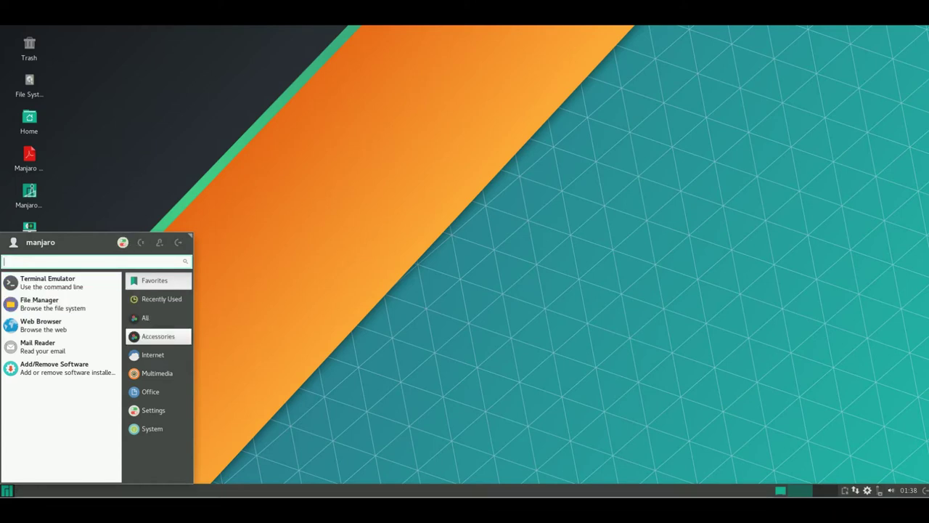
pyautogui.click(158, 336)
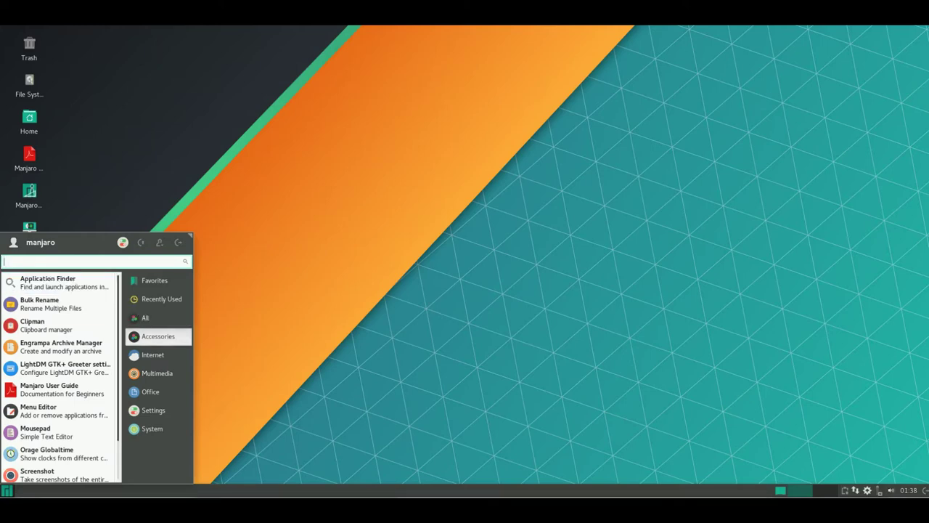
pyautogui.scroll(-3, 60, 377)
pyautogui.scroll(-2, 60, 377)
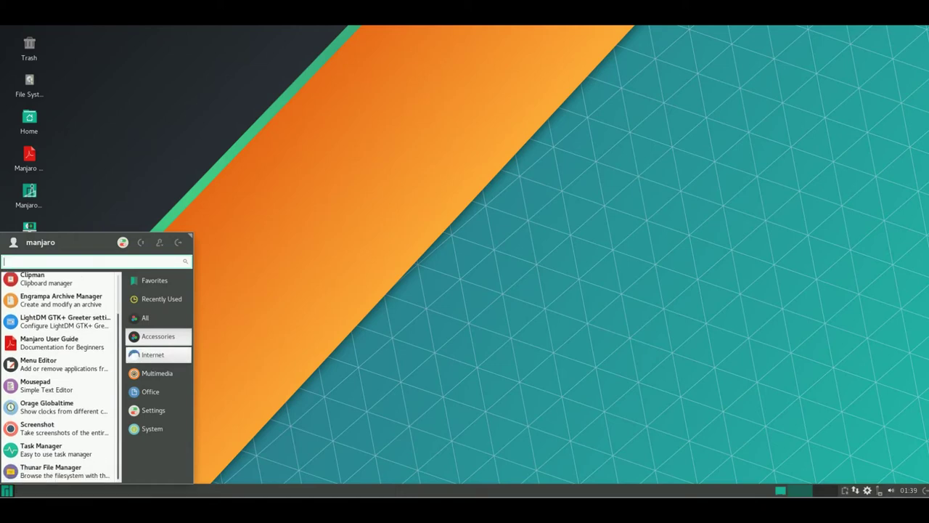
# Review the programs listed in the Internet, Multimedia and Office categories of the application menu.
pyautogui.click(157, 355)
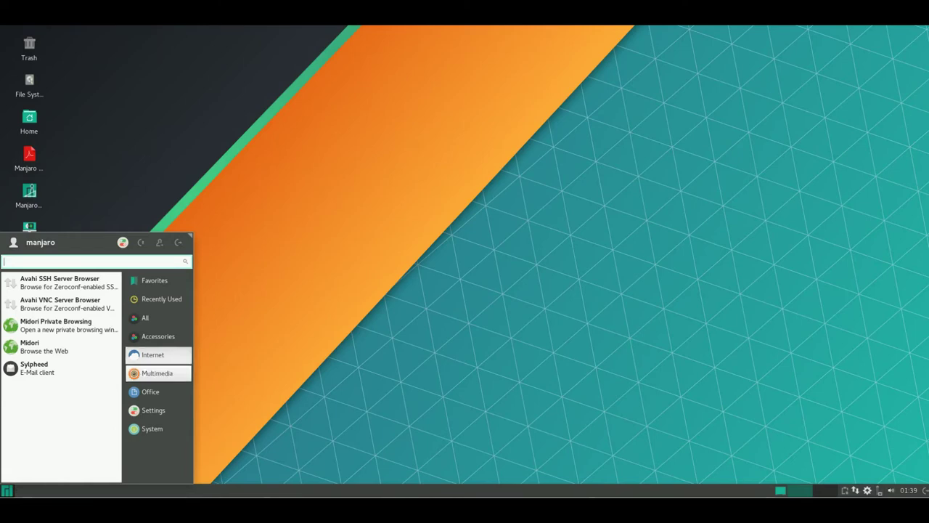
pyautogui.click(156, 373)
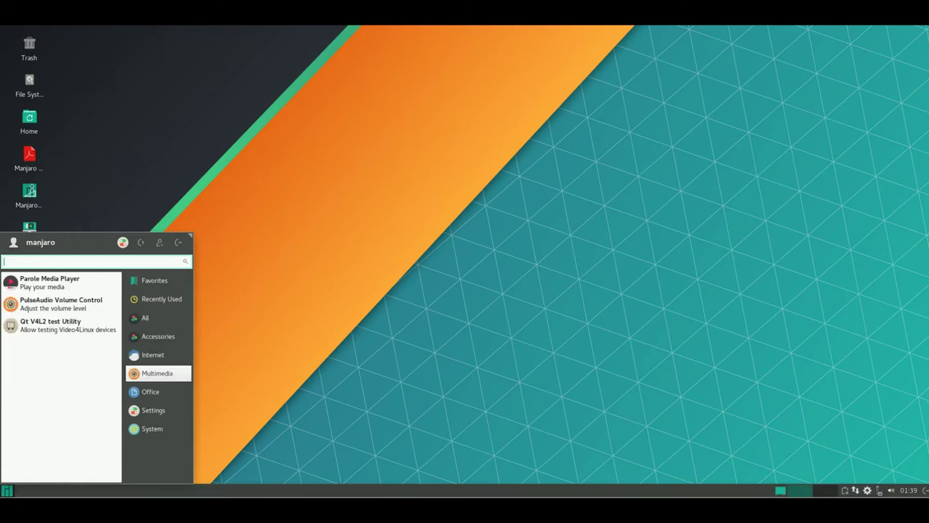
pyautogui.click(153, 391)
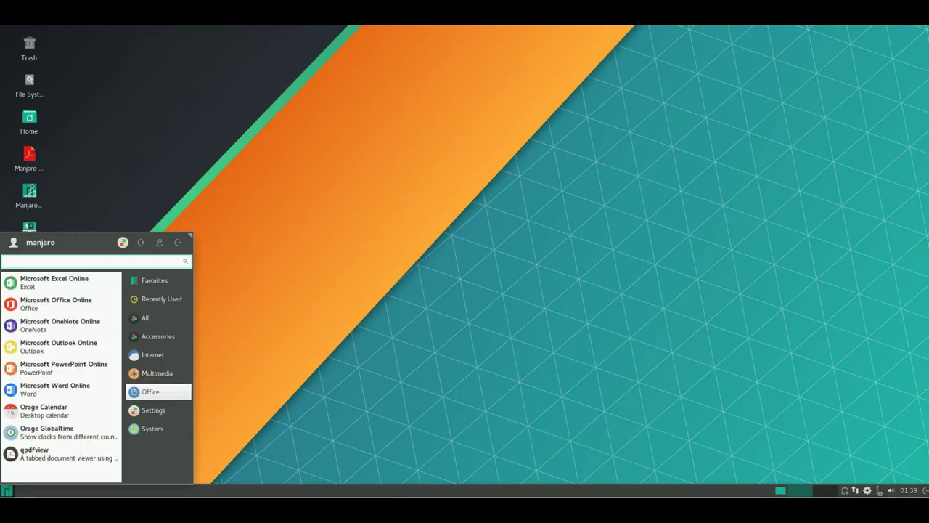
# Look through the full list of configuration tools in the Settings category of the application menu.
pyautogui.click(153, 410)
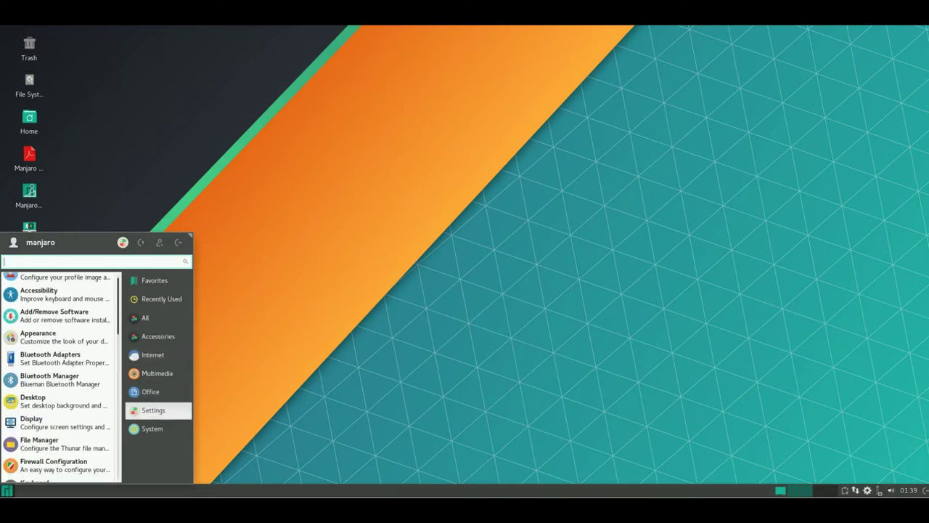
pyautogui.scroll(-3, 61, 378)
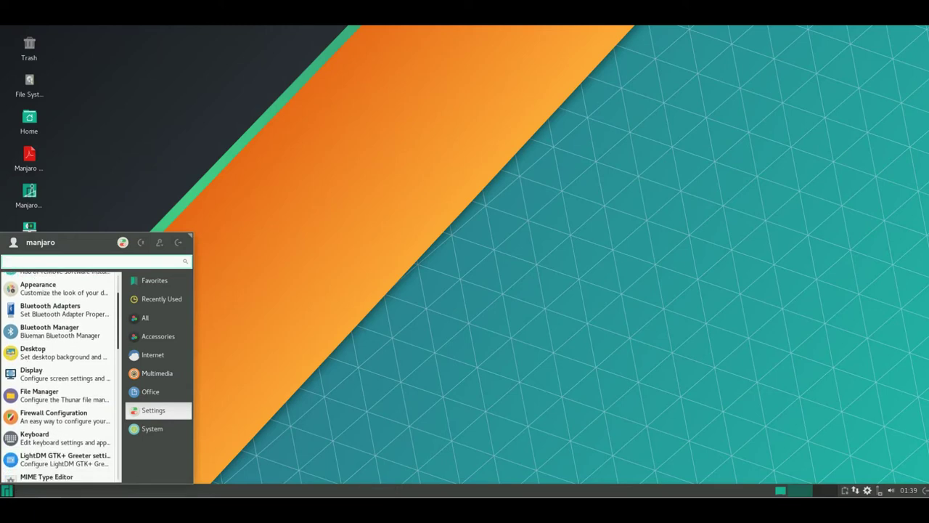
pyautogui.scroll(-1, 61, 378)
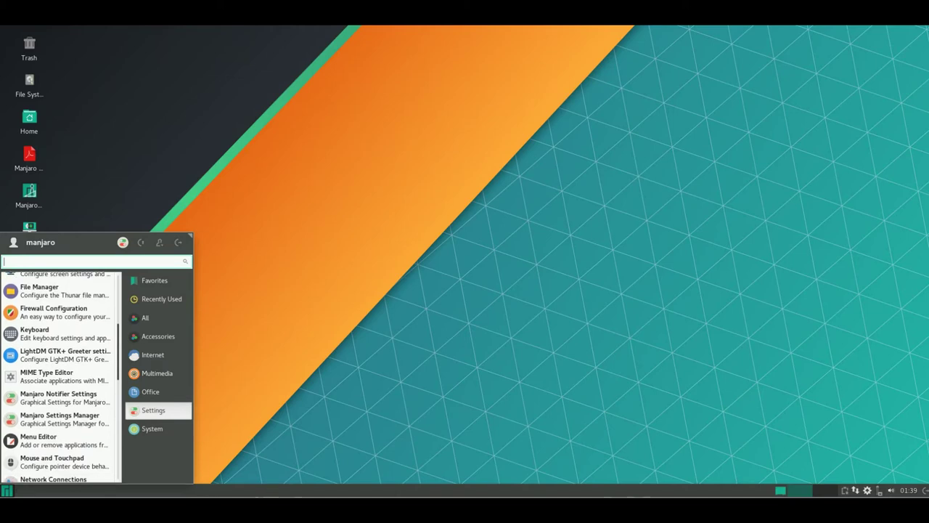
pyautogui.scroll(-2, 61, 377)
pyautogui.scroll(-4, 61, 378)
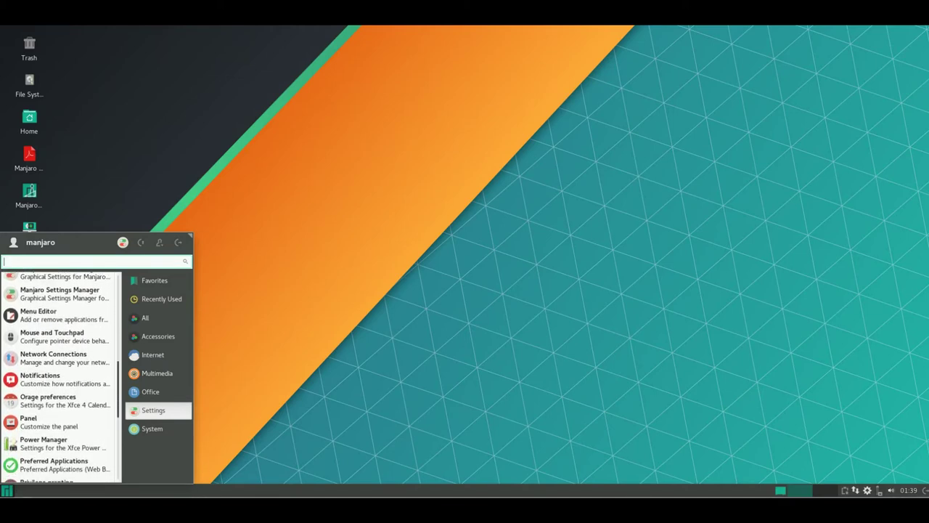
pyautogui.scroll(-1, 61, 378)
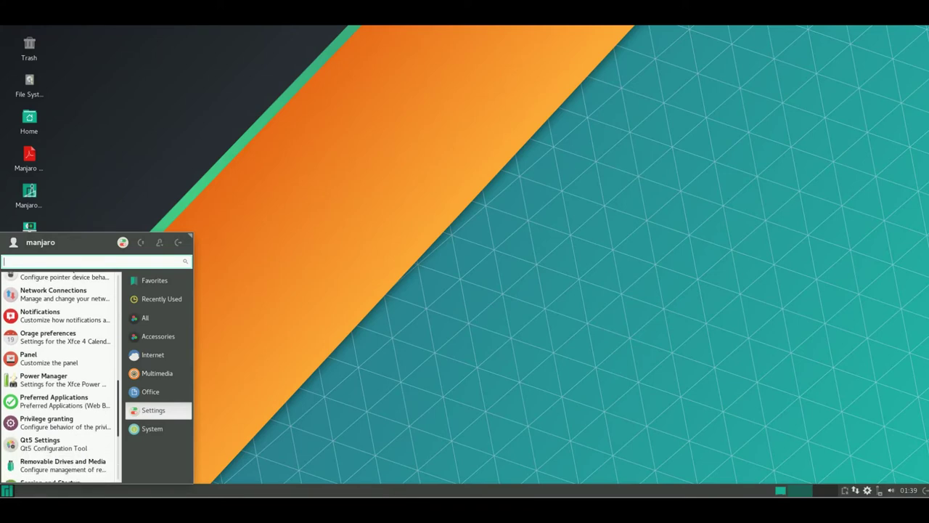
pyautogui.scroll(-2, 61, 377)
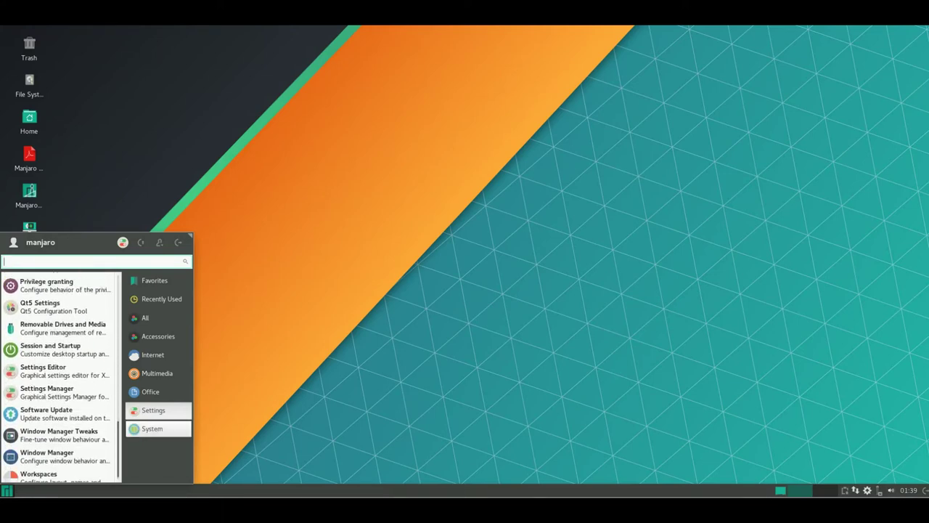
# Look through all tools in the System category of the application menu.
pyautogui.click(152, 428)
pyautogui.scroll(-1, 61, 377)
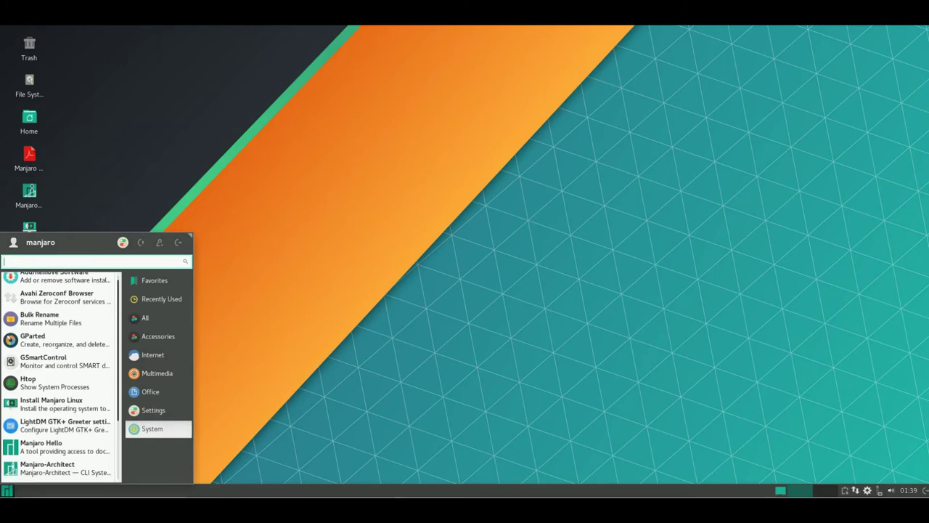
pyautogui.scroll(-3, 61, 378)
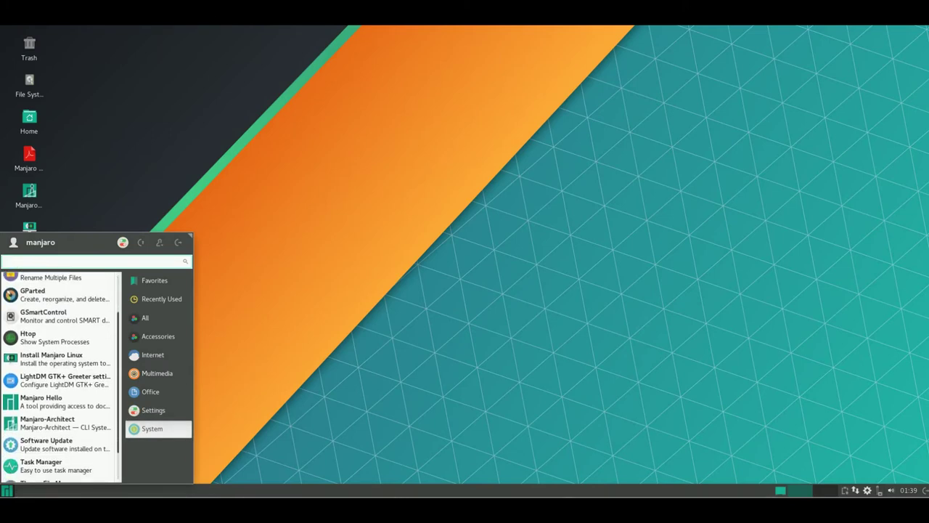
pyautogui.scroll(-2, 61, 378)
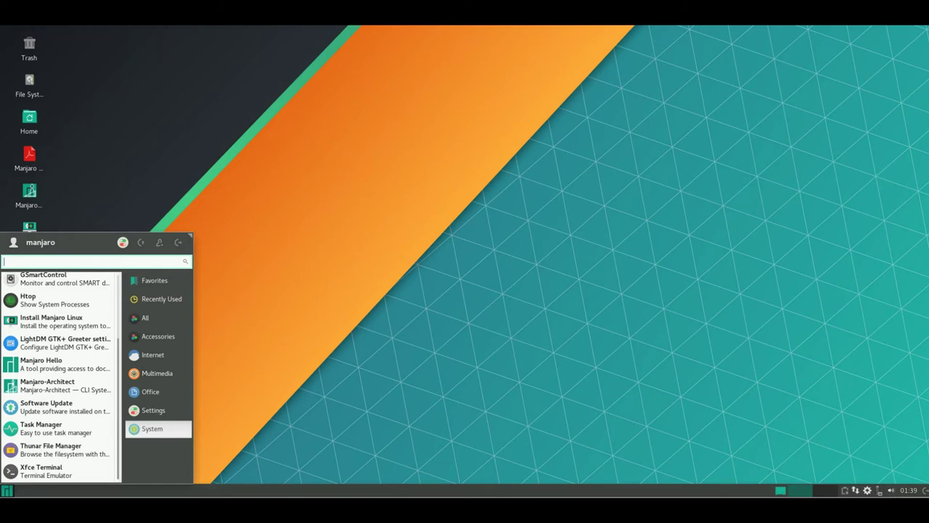
# Open the Appearance settings from the settings manager and look through the available style themes.
pyautogui.click(123, 242)
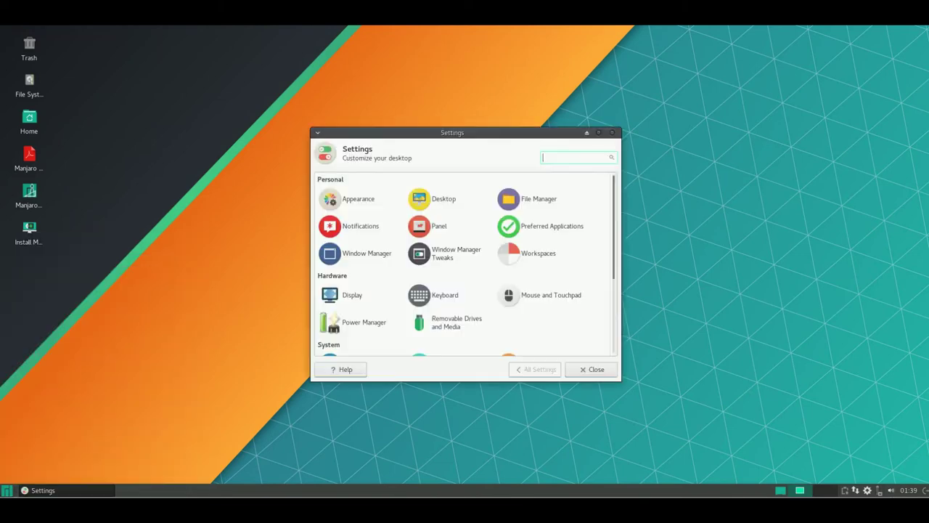
pyautogui.click(331, 198)
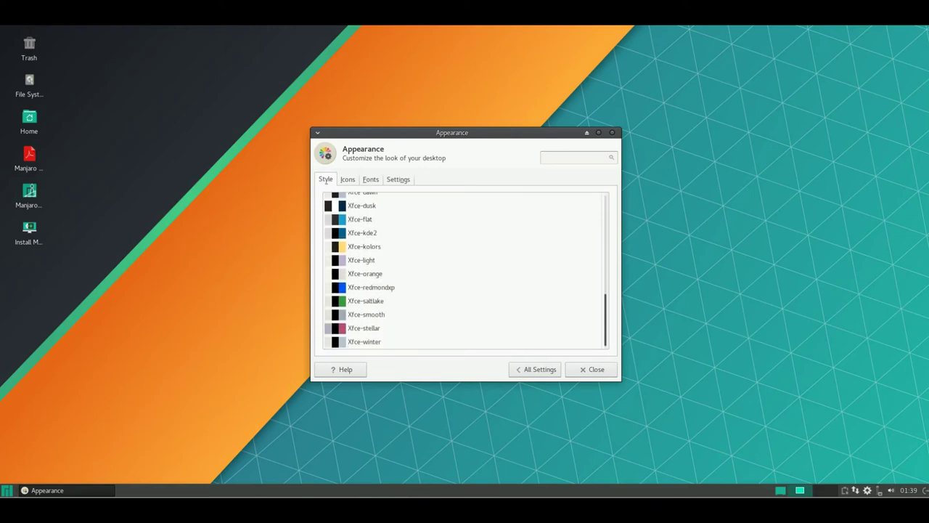
pyautogui.scroll(-1, 325, 183)
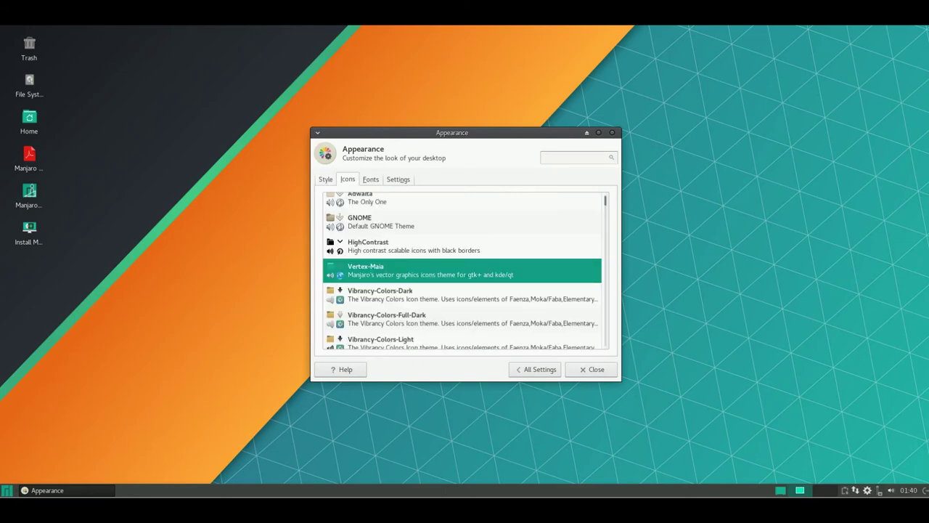
# Examine the available icon themes in the Appearance settings through to the end of the list.
pyautogui.scroll(-1, 463, 270)
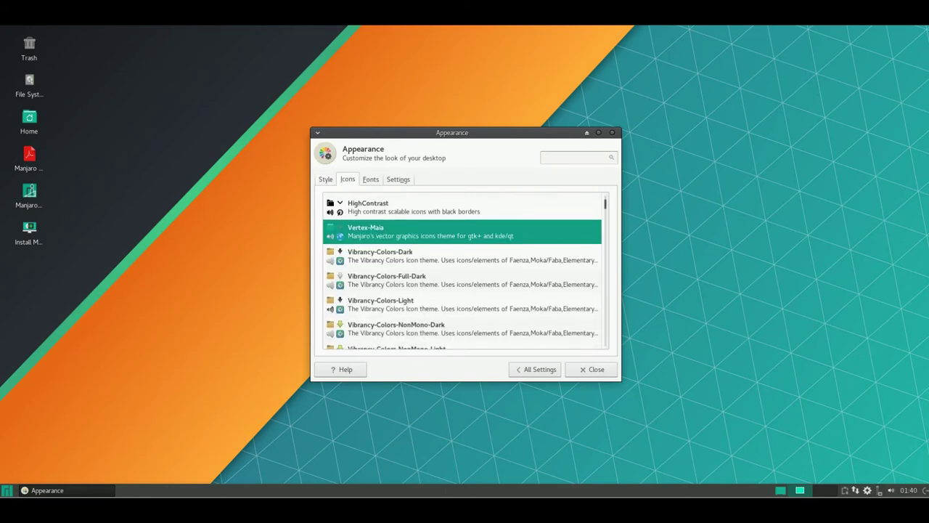
pyautogui.scroll(1, 462, 270)
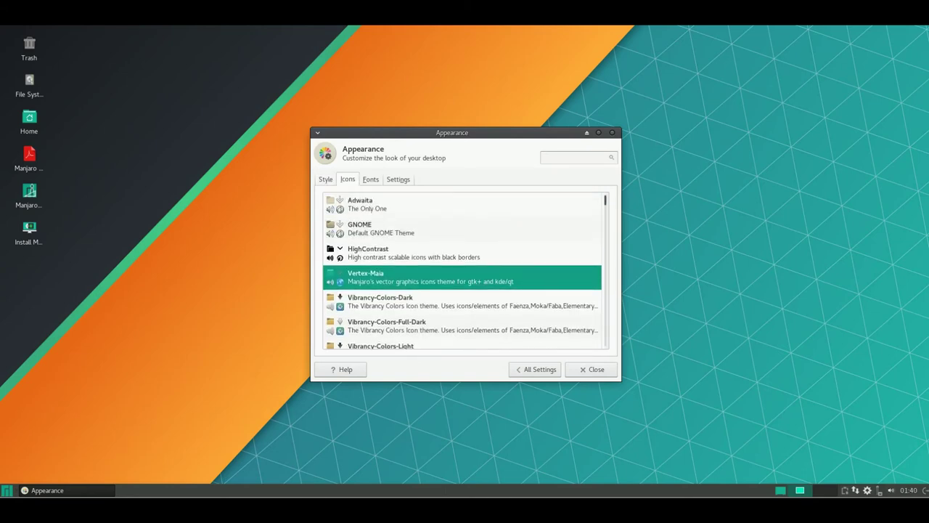
pyautogui.scroll(-3, 462, 270)
pyautogui.scroll(-1, 463, 271)
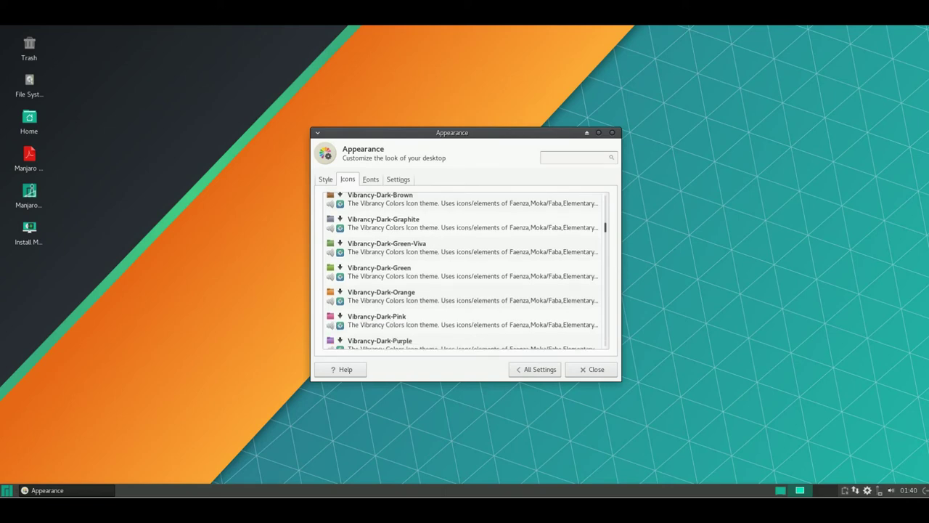
pyautogui.scroll(-3, 463, 270)
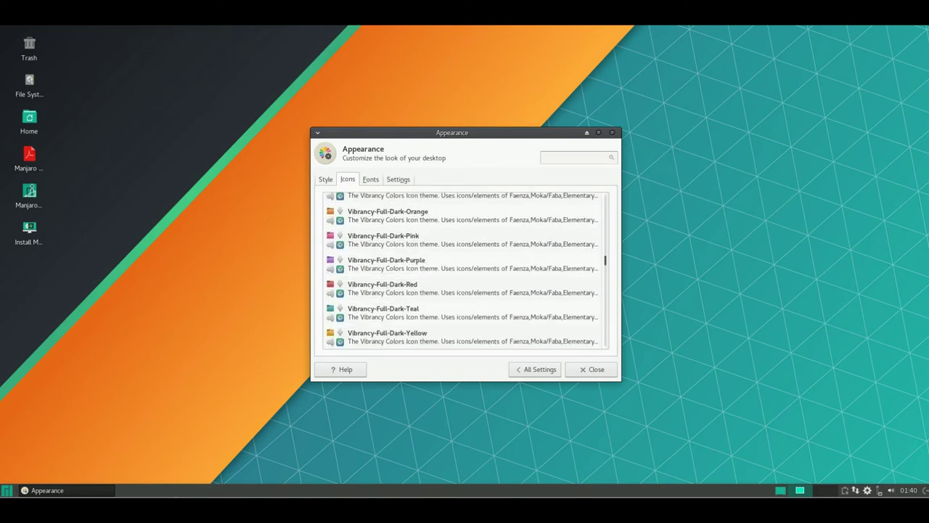
pyautogui.scroll(-3, 462, 270)
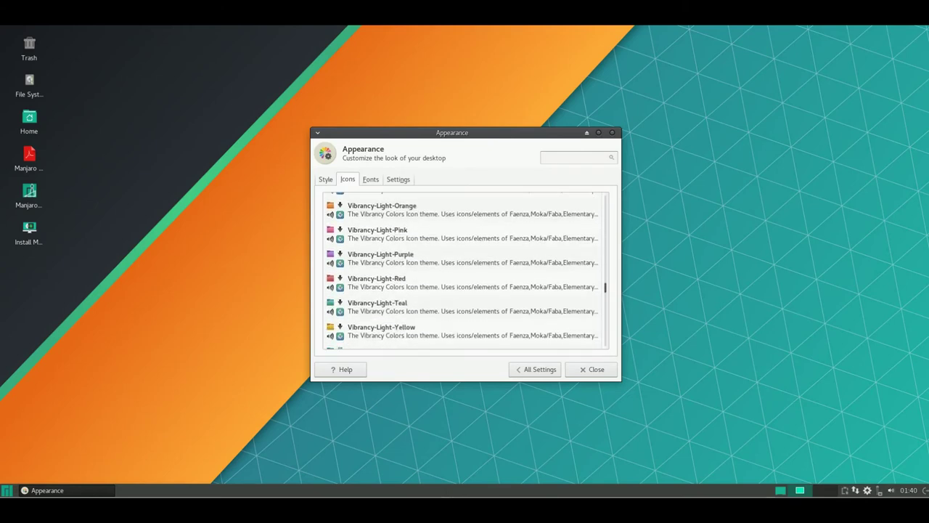
pyautogui.scroll(-1, 462, 270)
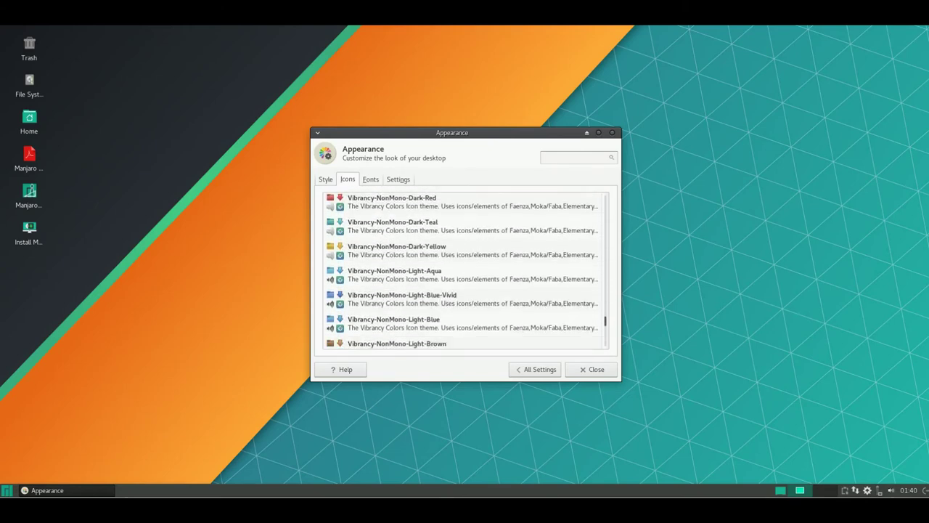
pyautogui.scroll(-3, 463, 270)
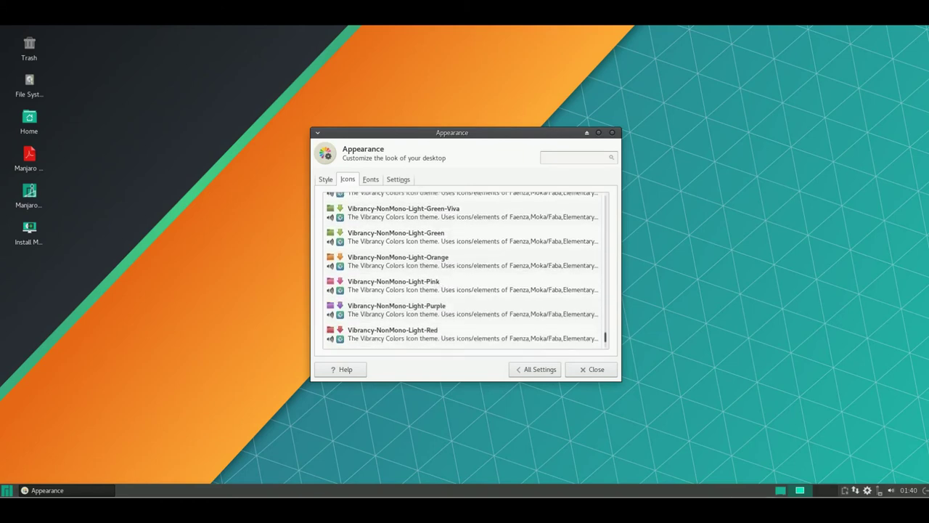
pyautogui.scroll(-1, 462, 270)
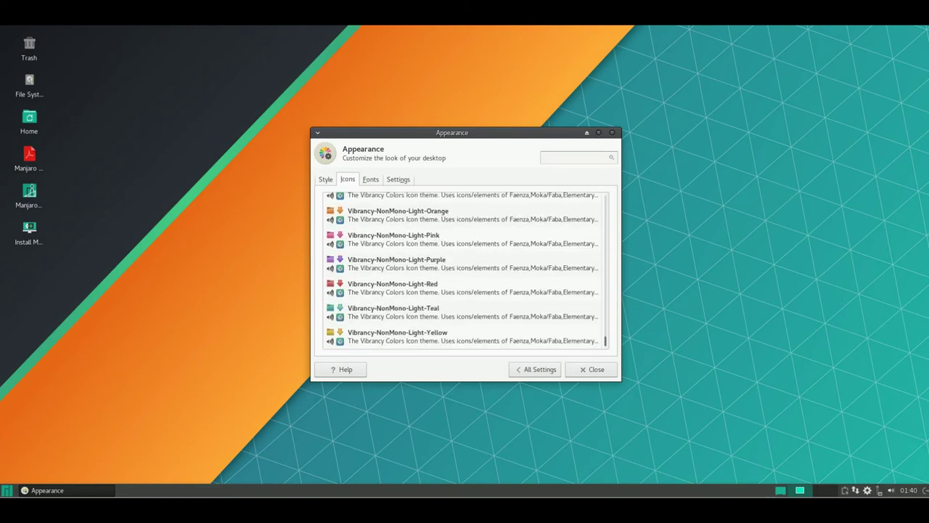
# Look through the font options and the general toolbar, menu and sound settings in Appearance, and close the dialog.
pyautogui.hotkey('alt', 'f')
pyautogui.hotkey('alt', 'n')
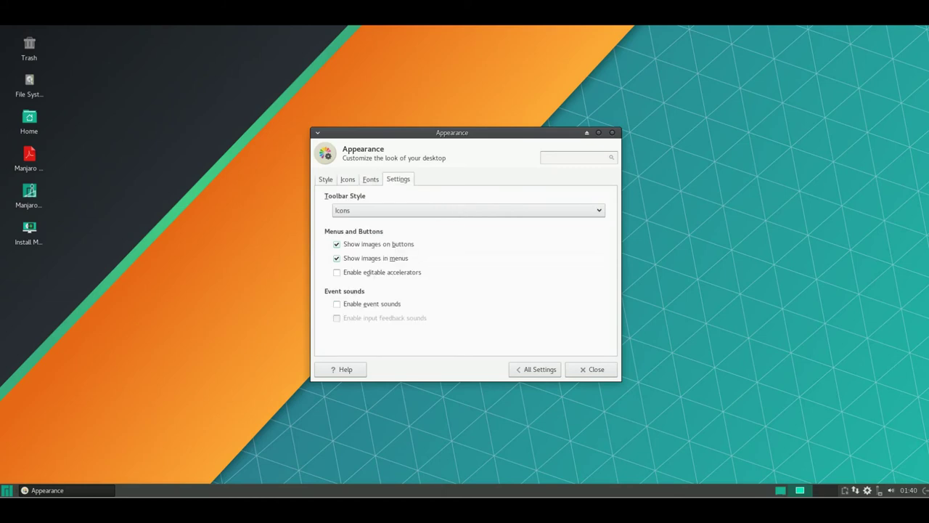
pyautogui.press('Escape')
# Open the Desktop settings dialog from the desktop's context options to view the wallpaper configuration.
pyautogui.rightClick(347, 135)
pyautogui.press('Down')
pyautogui.press('Down')
pyautogui.press('Down')
pyautogui.press('Down')
pyautogui.press('Down')
pyautogui.press('Down')
pyautogui.press('Down')
pyautogui.press('Return')
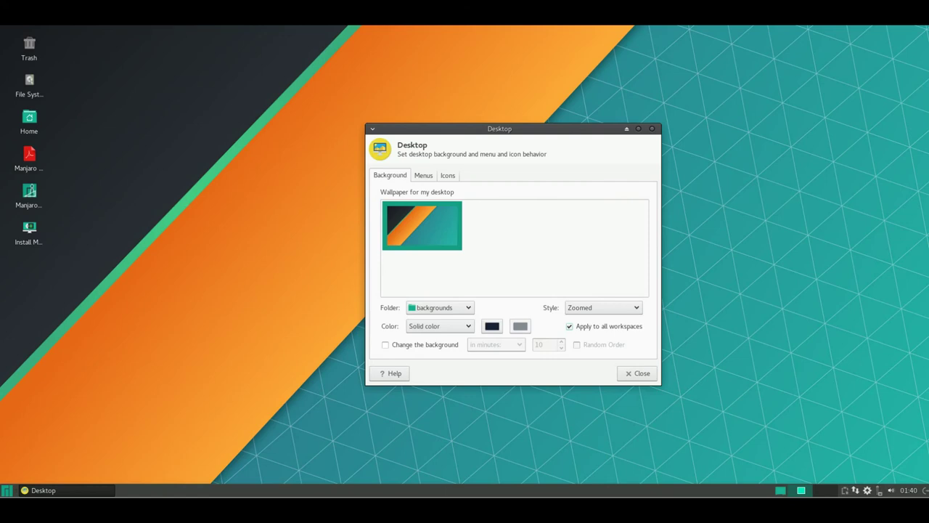
# Review the Menus and Icons options of the Desktop settings, return to Background, and close the dialog.
pyautogui.click(424, 175)
pyautogui.click(448, 175)
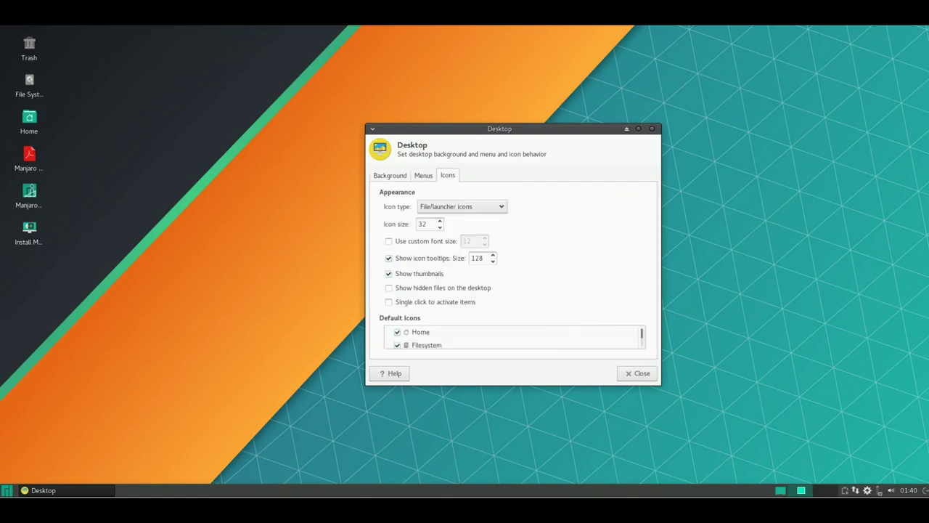
pyautogui.click(390, 175)
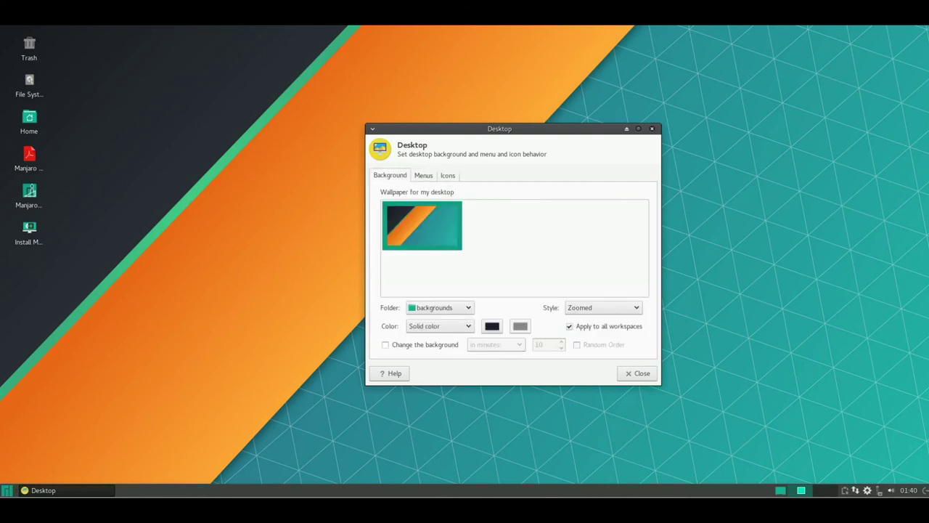
pyautogui.hotkey('alt', 'F4')
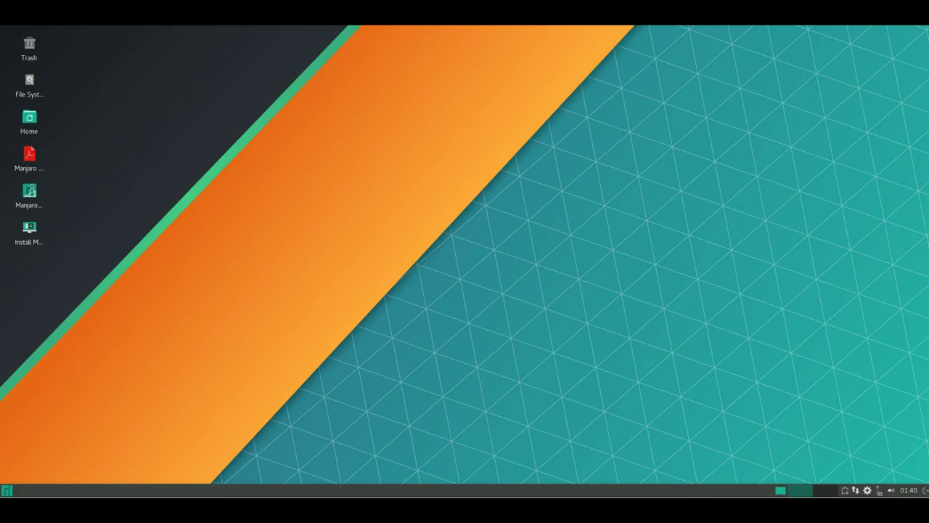
# Open a terminal in the Desktop folder and move its window up and to the left.
pyautogui.rightClick(302, 167)
pyautogui.click(334, 265)
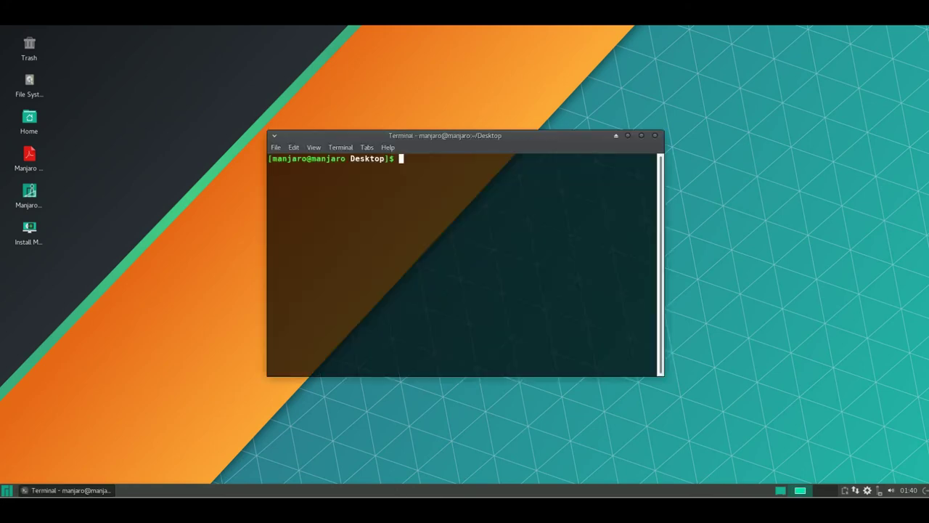
pyautogui.moveTo(445, 135); pyautogui.dragTo(368, 112)
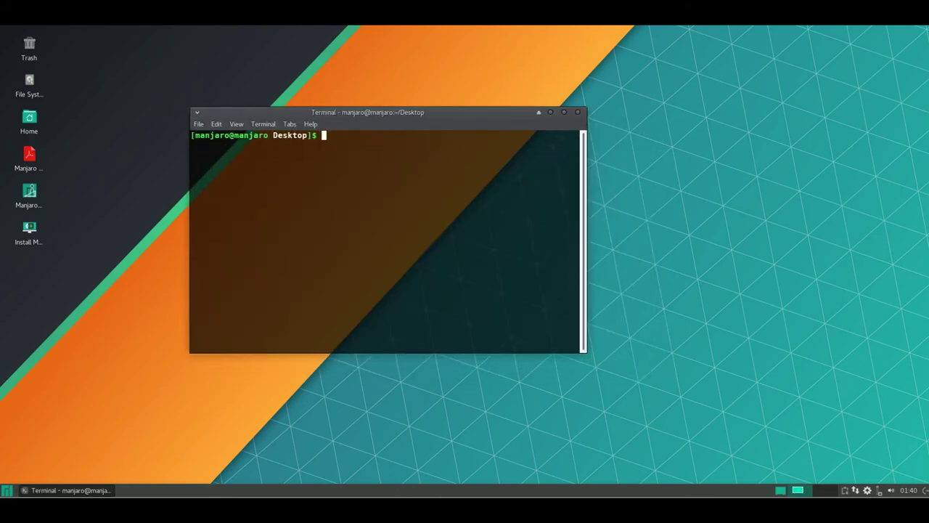
# View the terminal's About information, look through its credits, and close the dialog.
pyautogui.click(311, 123)
pyautogui.click(327, 149)
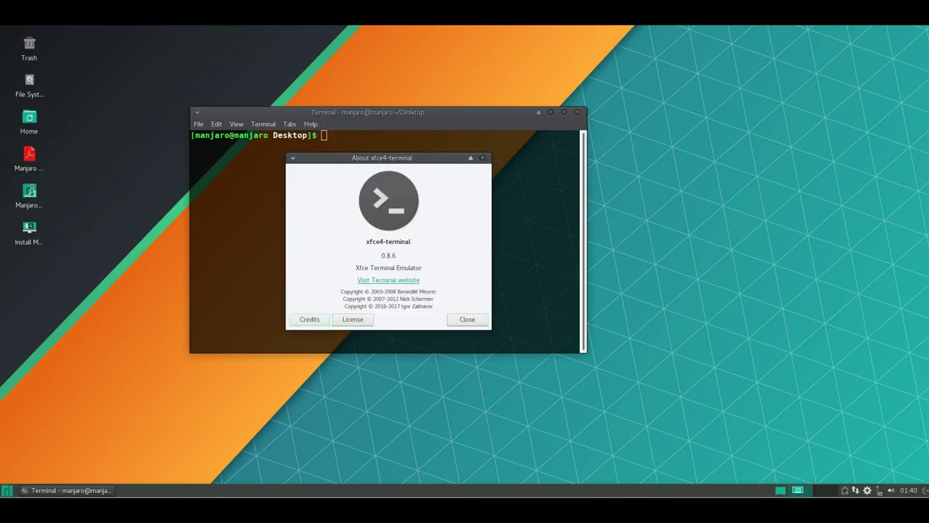
pyautogui.click(309, 318)
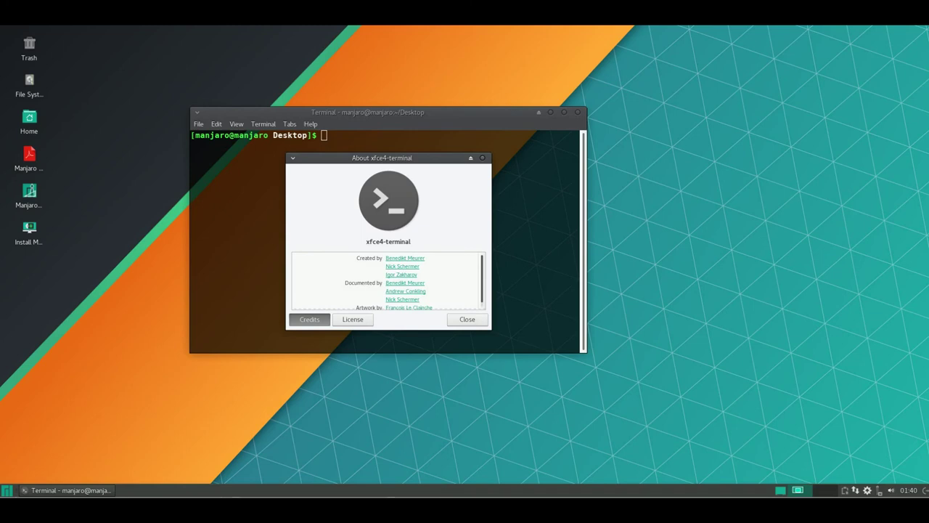
pyautogui.scroll(-1, 388, 279)
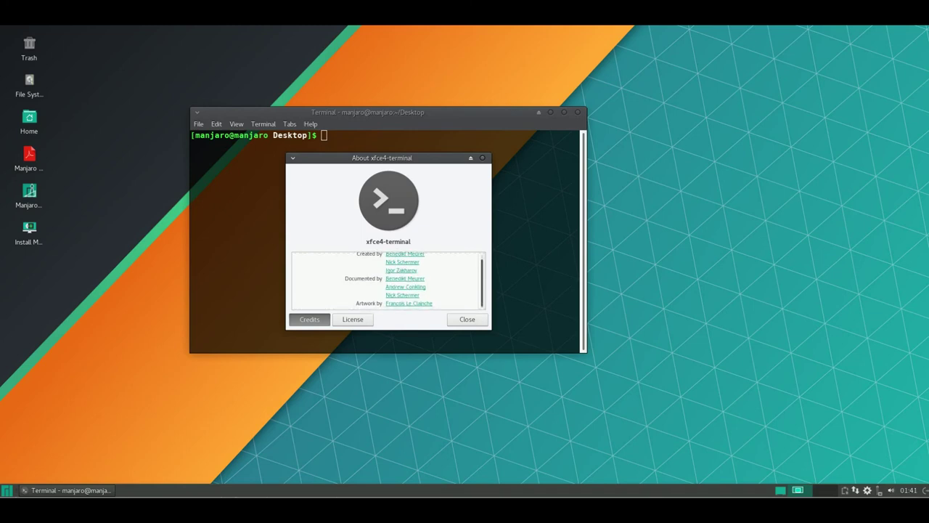
pyautogui.scroll(-1, 388, 280)
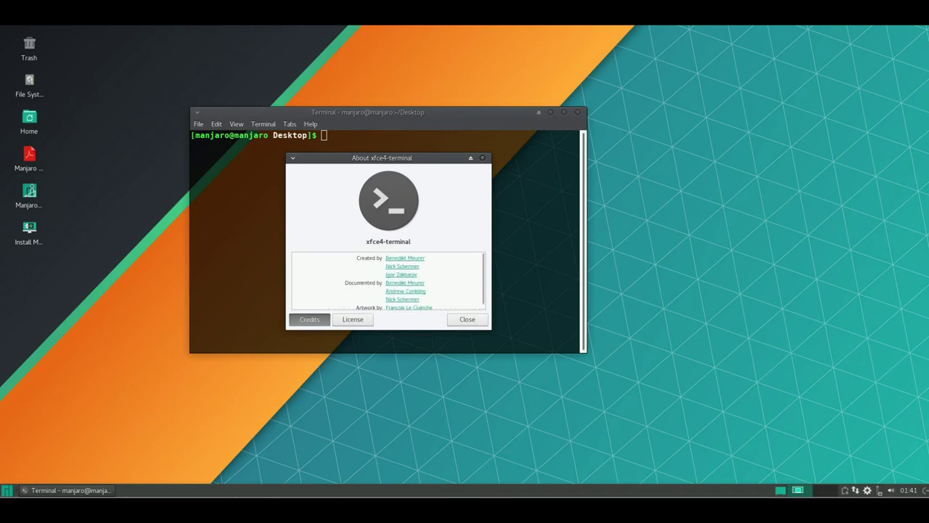
pyautogui.press('Escape')
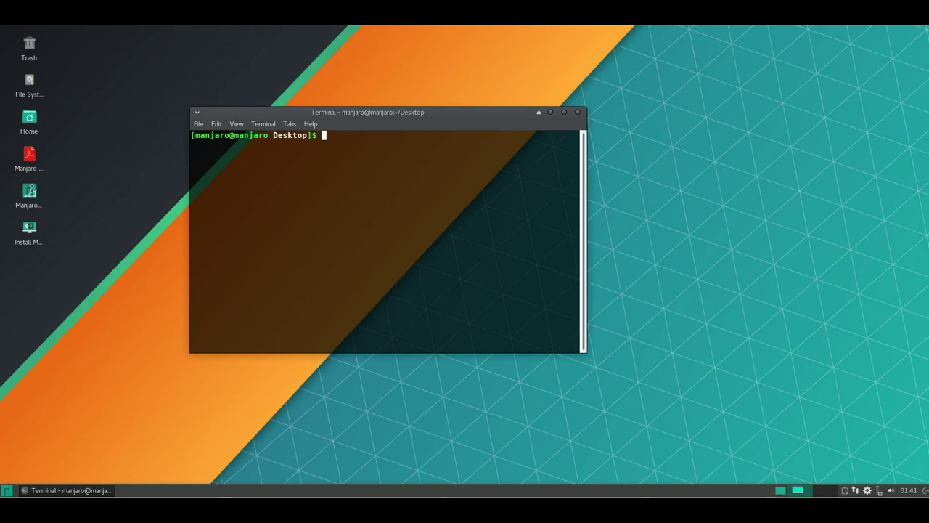
# Print the full system and kernel information with the command uname -a.
pyautogui.write('uname ')
pyautogui.write('=a')
pyautogui.press('BackSpace')
pyautogui.press('BackSpace')
pyautogui.write('0')
pyautogui.press('BackSpace')
pyautogui.write('-a')
pyautogui.press('Return')
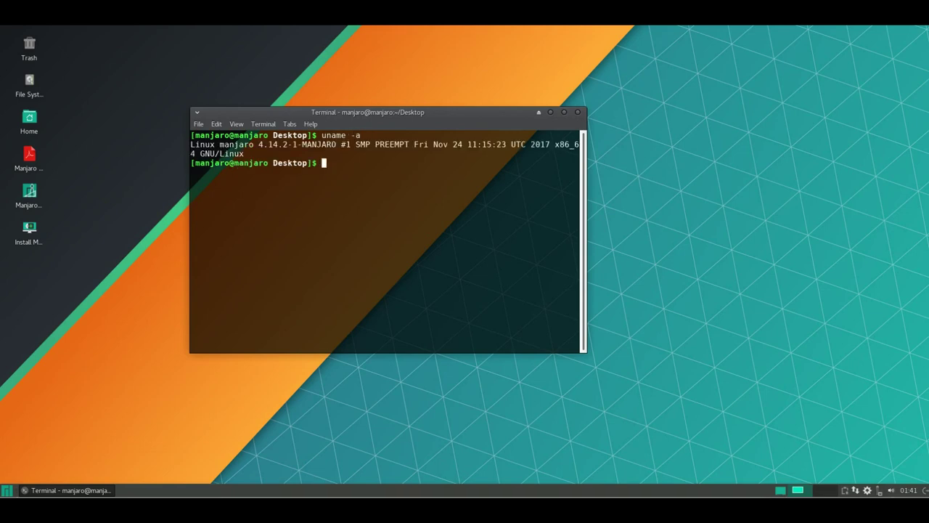
# Print only the kernel release with uname -r, highlighting its output line before closing the terminal.
pyautogui.write('uname -a')
pyautogui.press('BackSpace')
pyautogui.write('r')
pyautogui.press('Return')
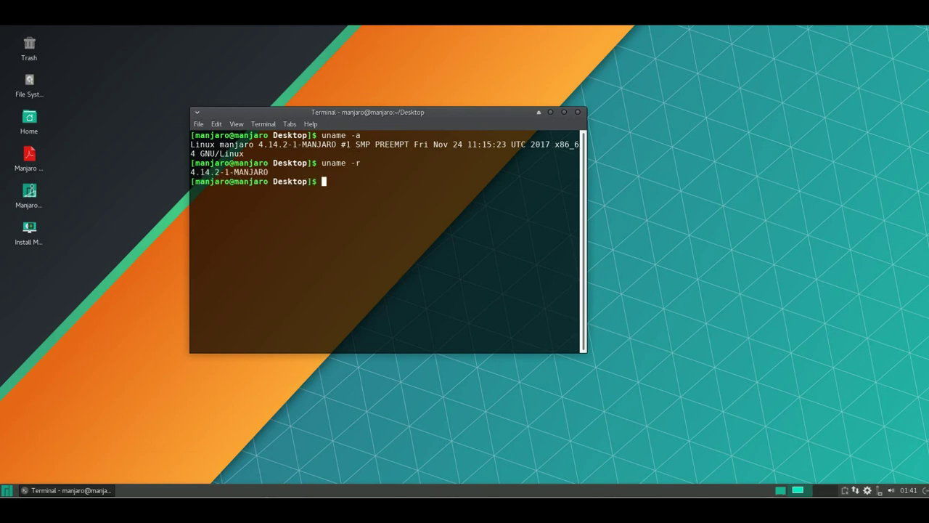
pyautogui.tripleClick(230, 172)
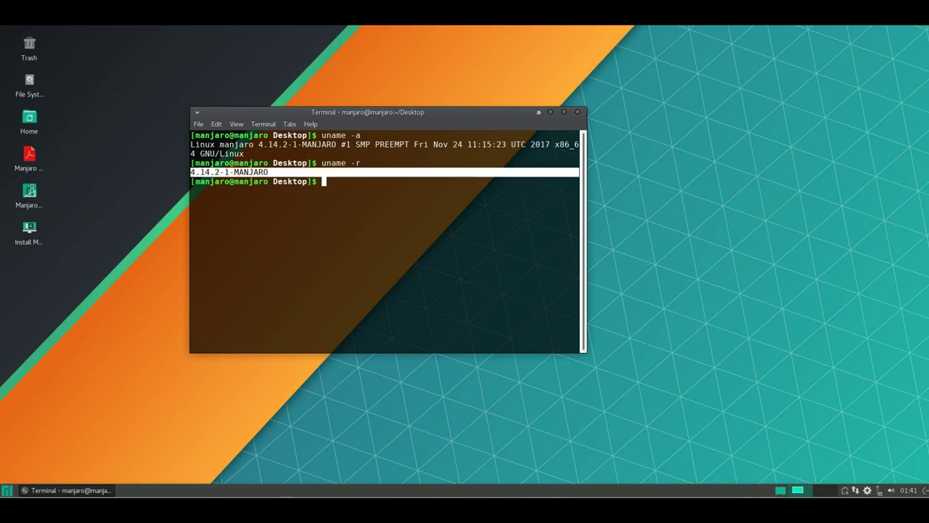
pyautogui.hotkey('ctrl', 'd')
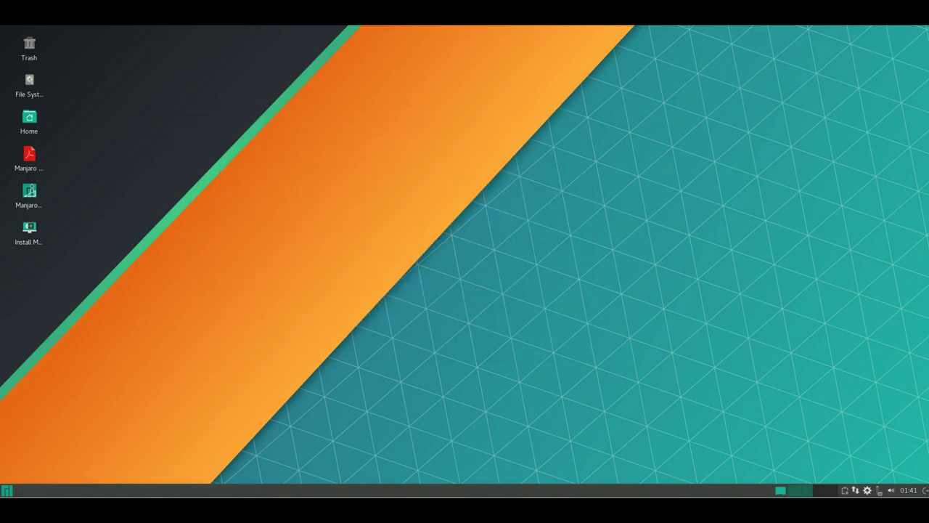